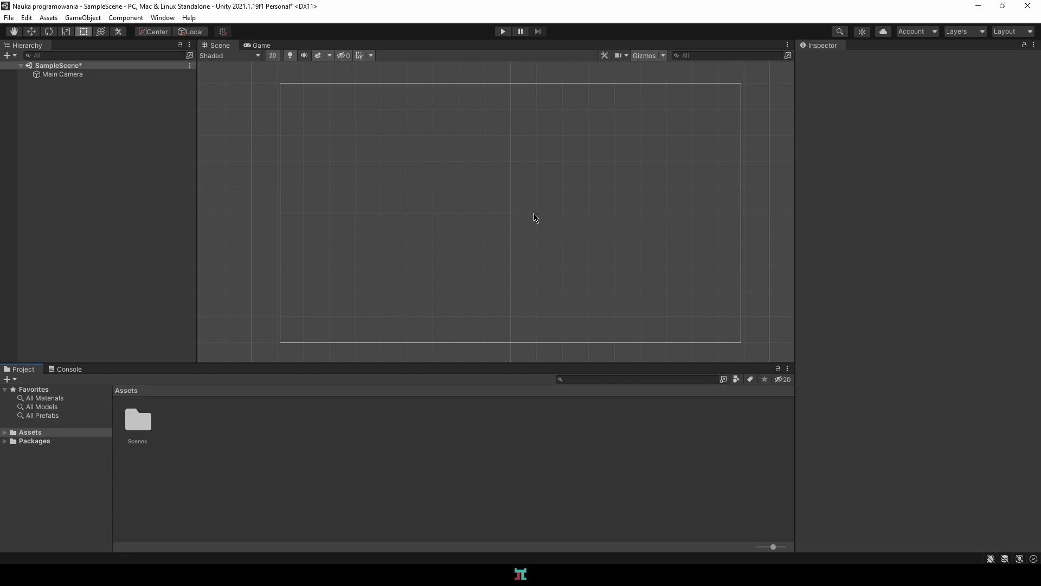
# Add a Capsule sprite to the scene and rotate it 90° on Z
pyautogui.rightClick(132, 121)
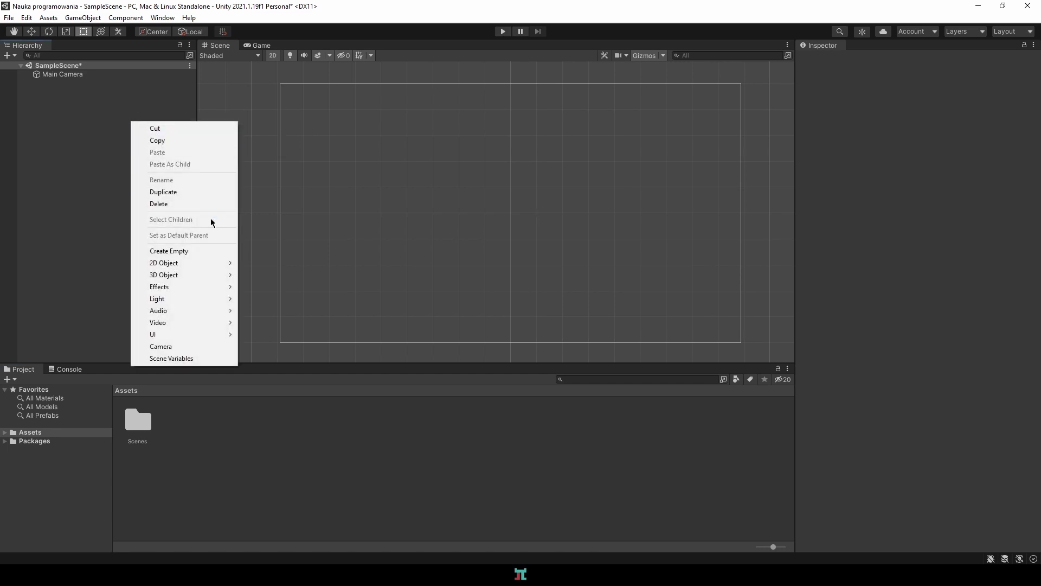
pyautogui.moveTo(190, 264)
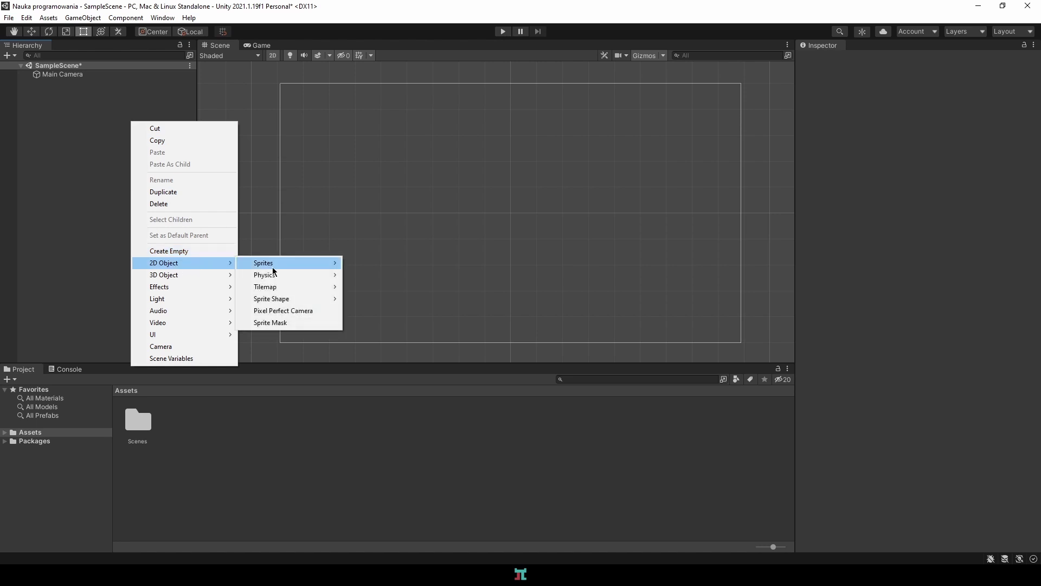
pyautogui.moveTo(272, 265)
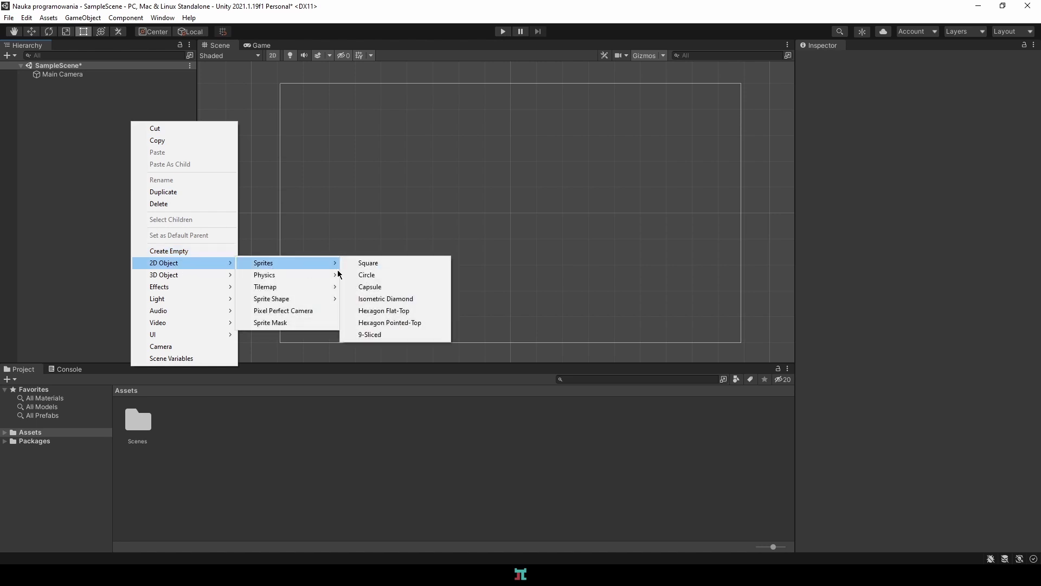
pyautogui.click(379, 288)
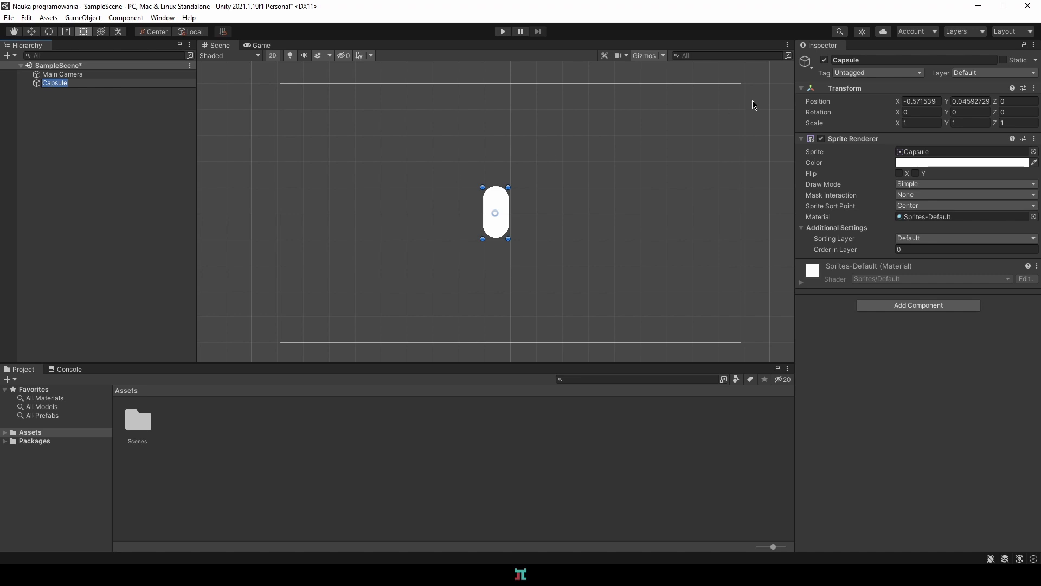
pyautogui.click(1012, 110)
pyautogui.write('90')
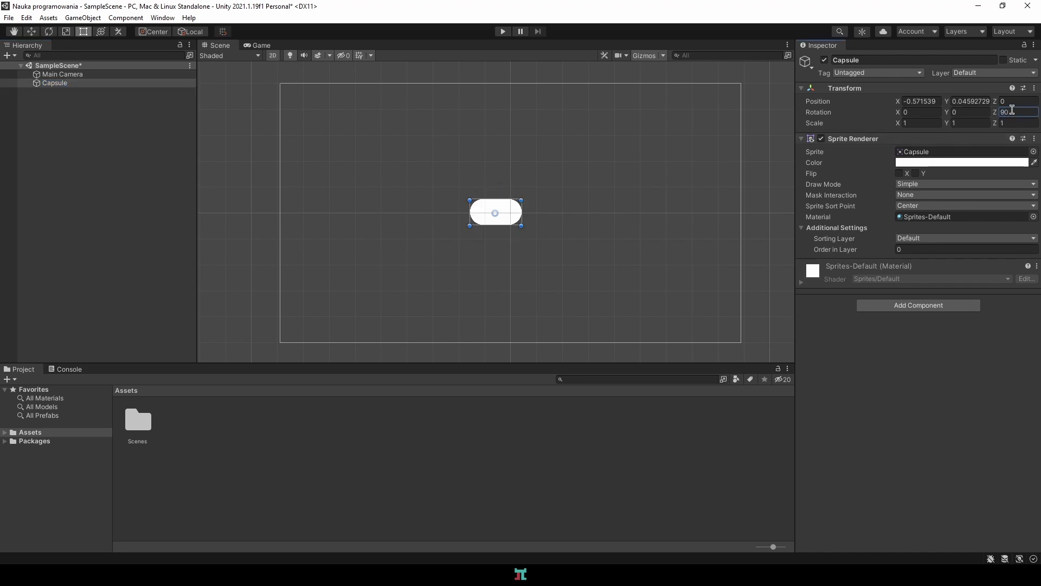
pyautogui.click(509, 223)
# Move the capsule left to about X -6.91 and rename it Pocisk
pyautogui.moveTo(508, 223); pyautogui.dragTo(345, 225)
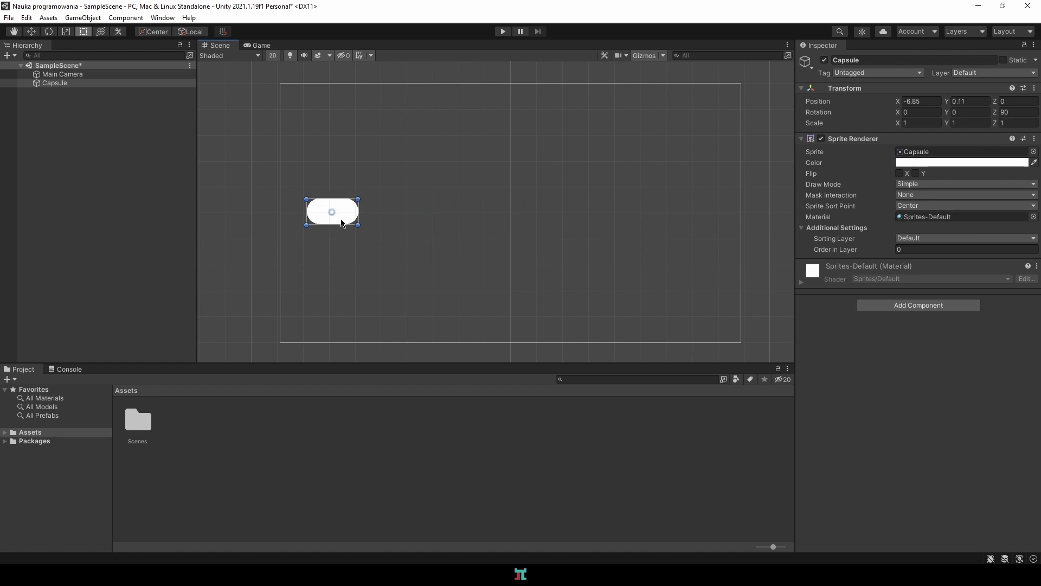
pyautogui.doubleClick(68, 82)
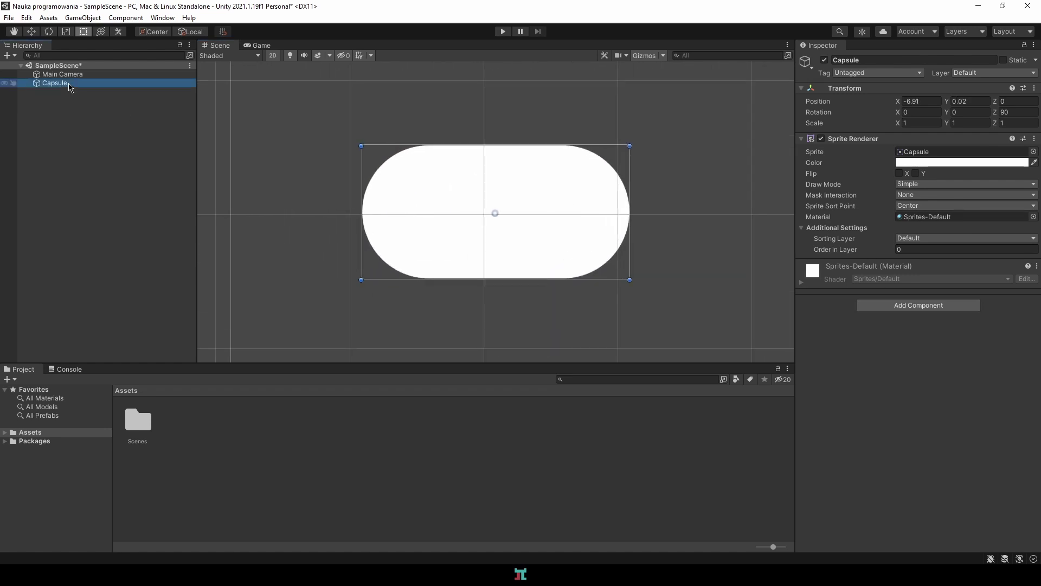
pyautogui.write('Pocisk')
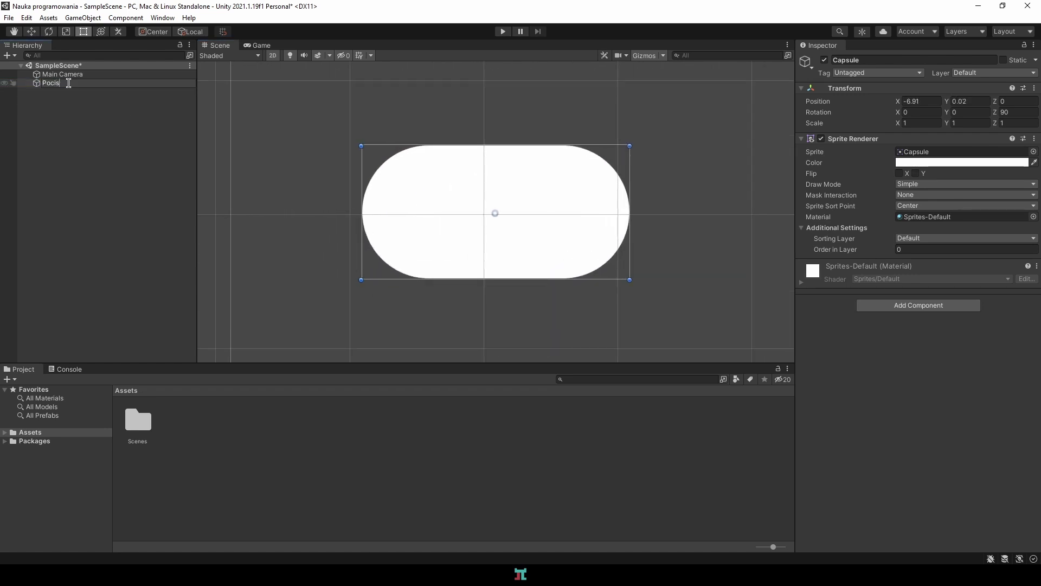
pyautogui.press('Return')
pyautogui.scroll(-5, 464, 197)
pyautogui.scroll(-1, 465, 198)
# Create a C# script named Pocisk in Assets and attach it to the Pocisk capsule
pyautogui.moveTo(465, 198); pyautogui.dragTo(413, 186, button='middle')
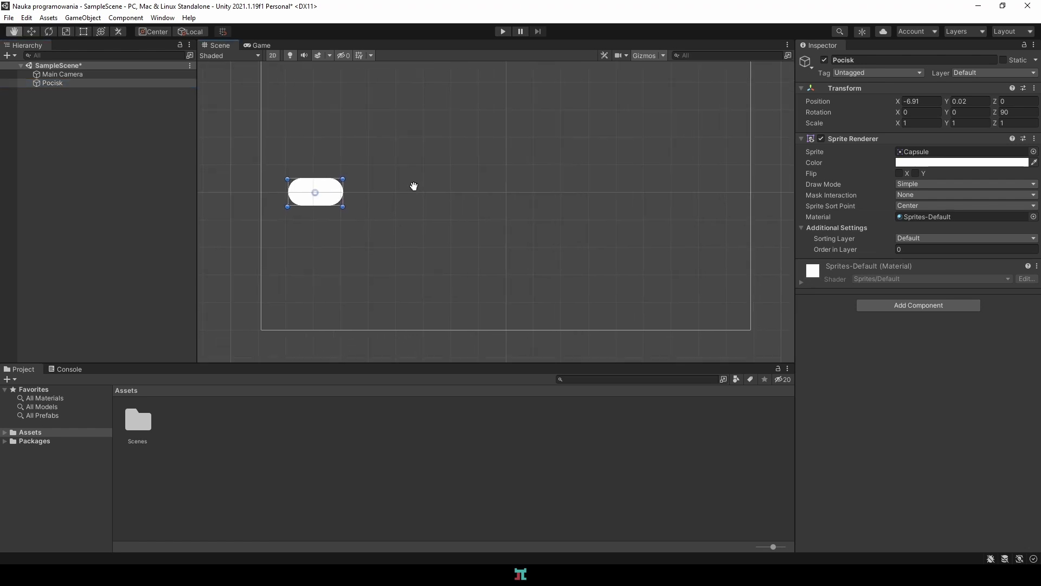
pyautogui.rightClick(275, 461)
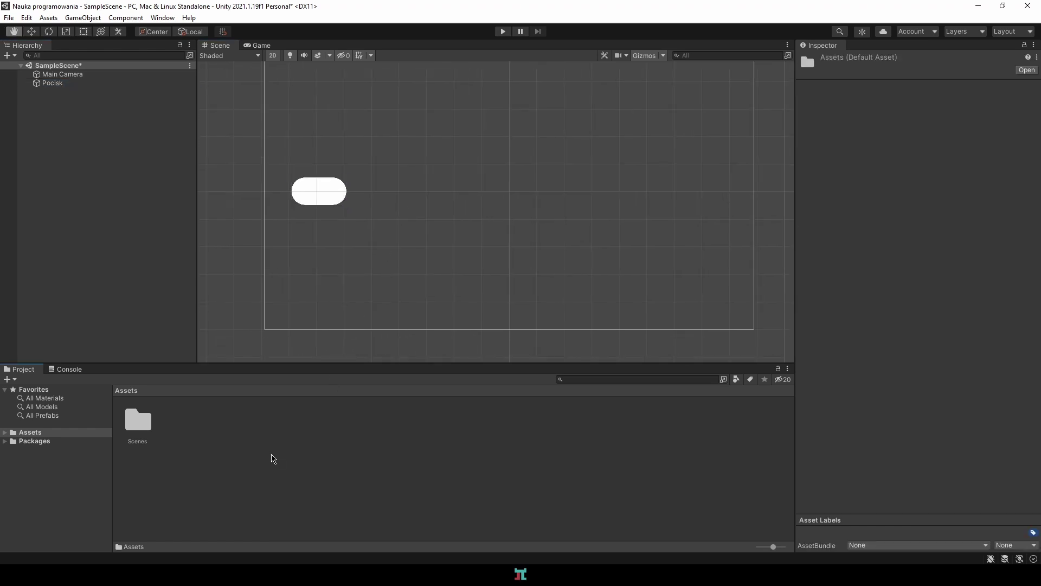
pyautogui.moveTo(322, 187)
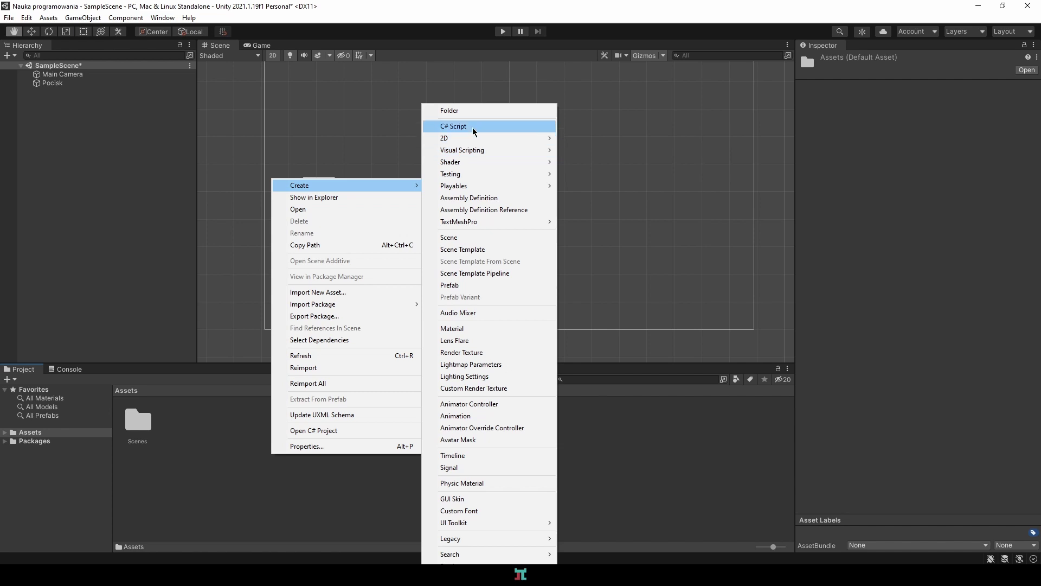
pyautogui.click(464, 130)
pyautogui.write('Poc')
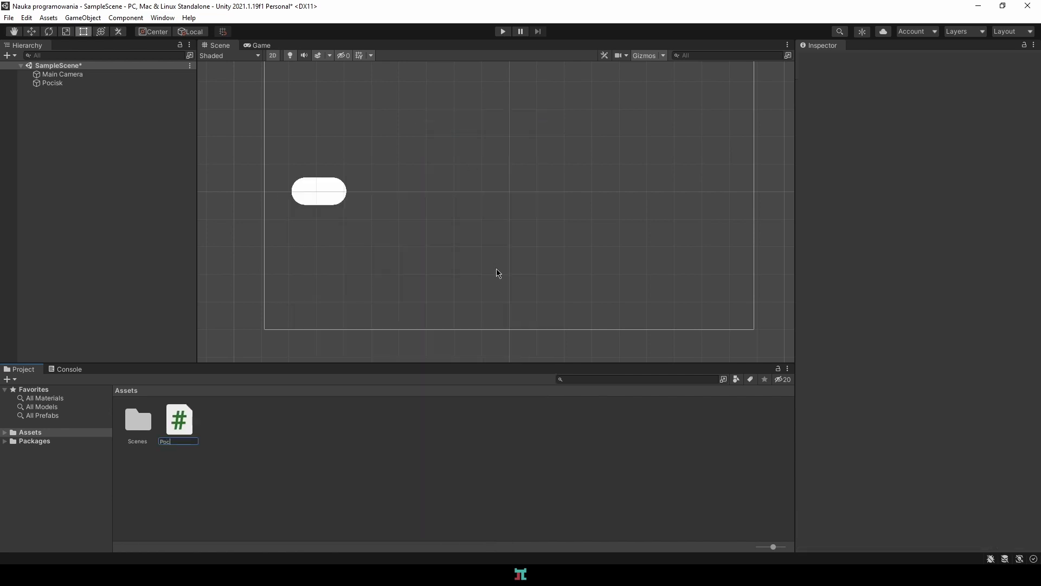
pyautogui.write('isk')
pyautogui.press('Return')
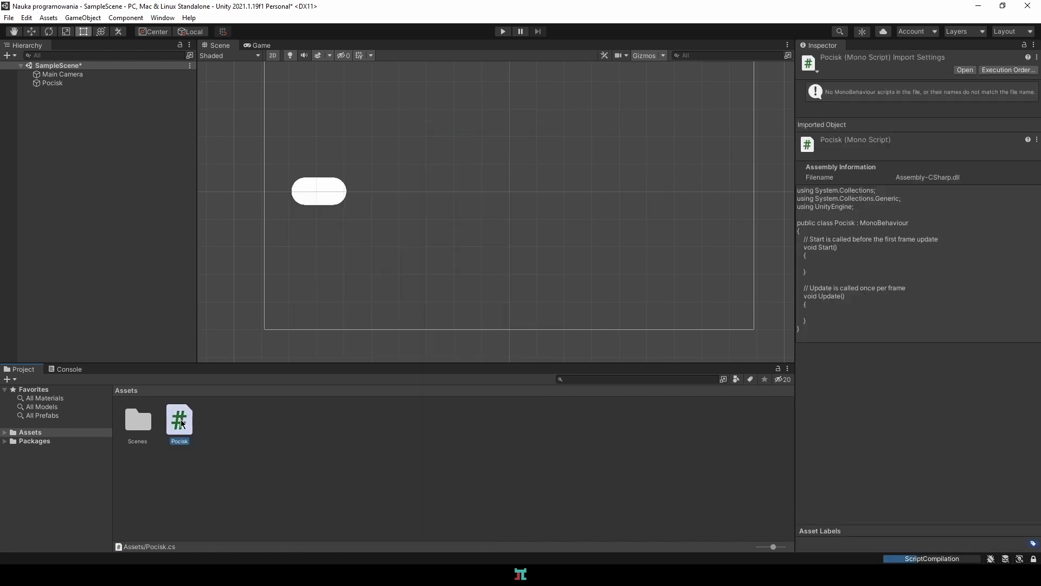
pyautogui.click(51, 84)
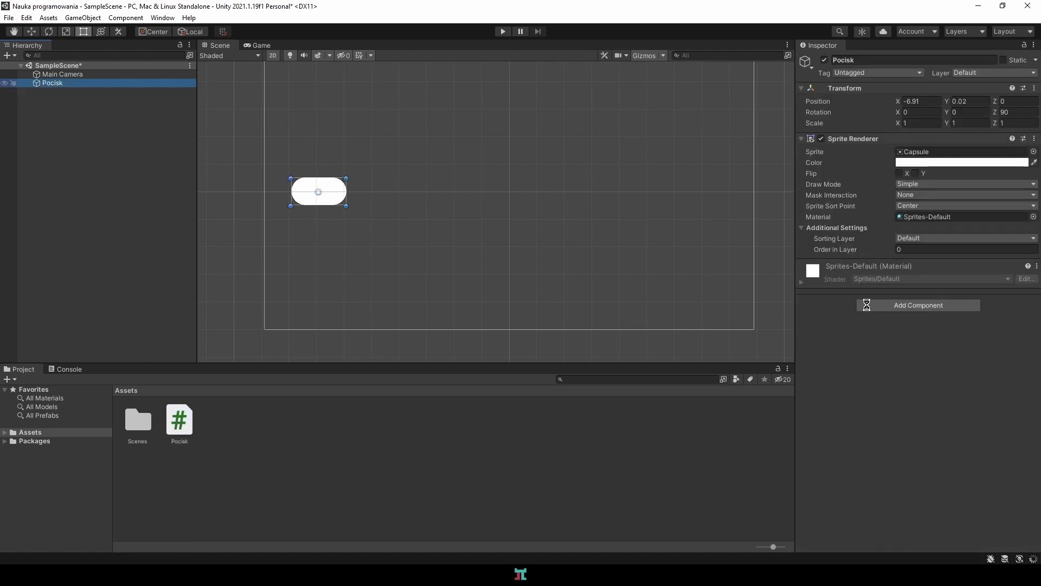
pyautogui.moveTo(184, 423)
pyautogui.mouseDown()
pyautogui.moveTo(920, 342)
pyautogui.moveTo(911, 298)
pyautogui.mouseUp()
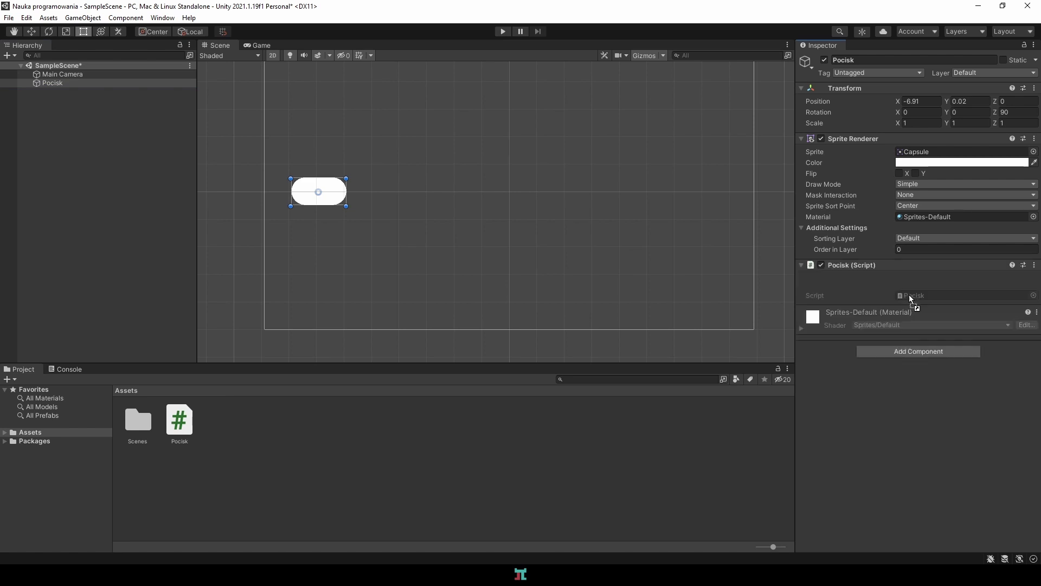
# Set the Pocisk capsule's Sprite Renderer colour to bright green
pyautogui.click(954, 162)
pyautogui.click(963, 197)
pyautogui.click(990, 226)
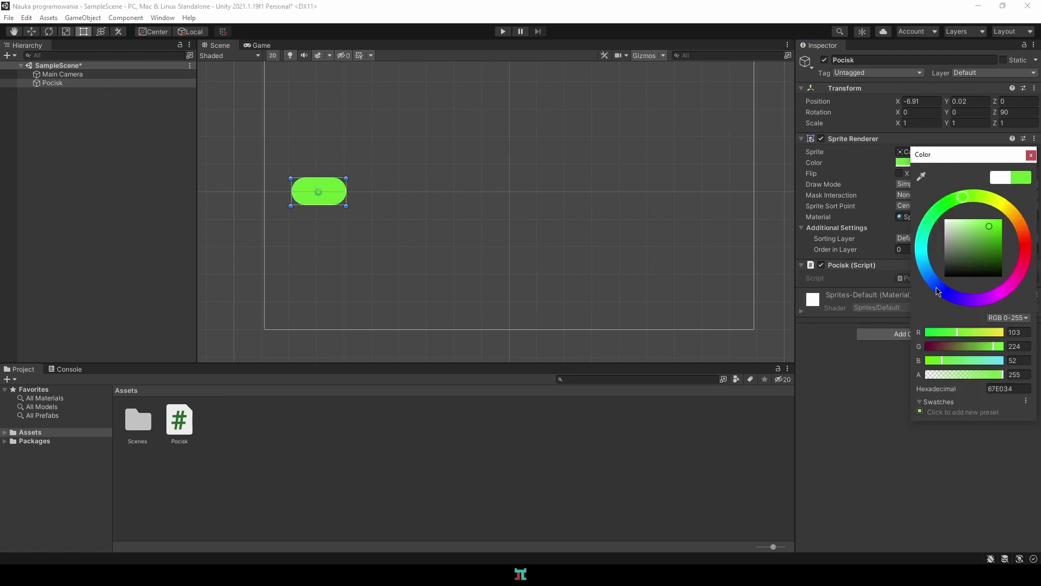
pyautogui.click(304, 193)
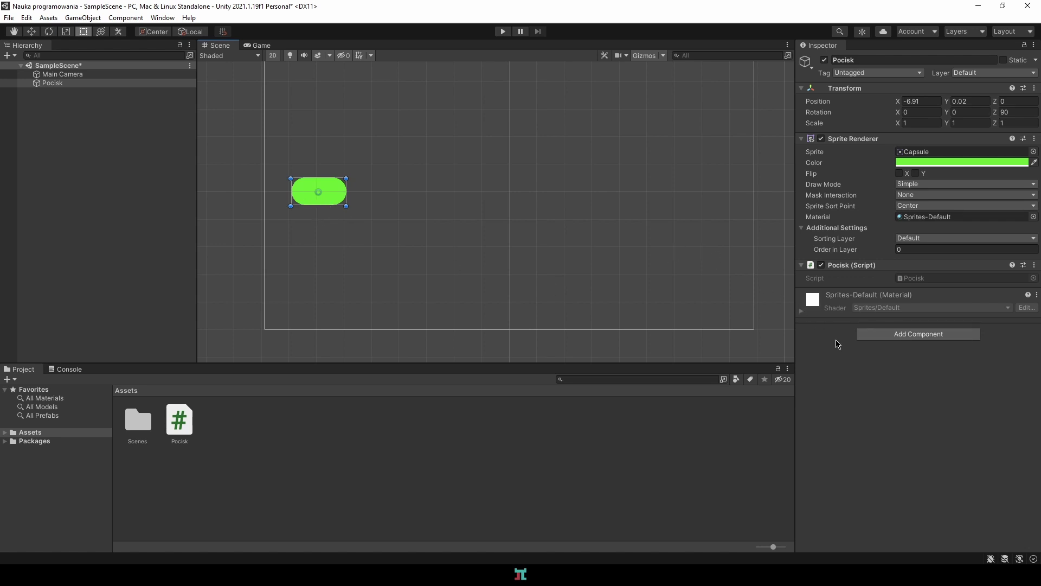
# Add a Capsule Collider 2D component to Pocisk, then deselect it
pyautogui.click(929, 340)
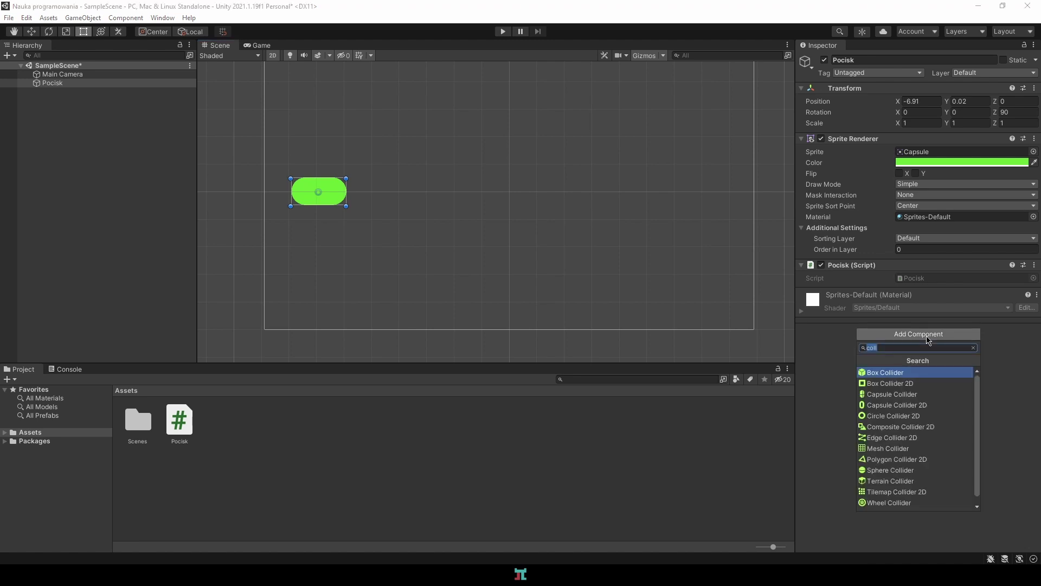
pyautogui.click(920, 405)
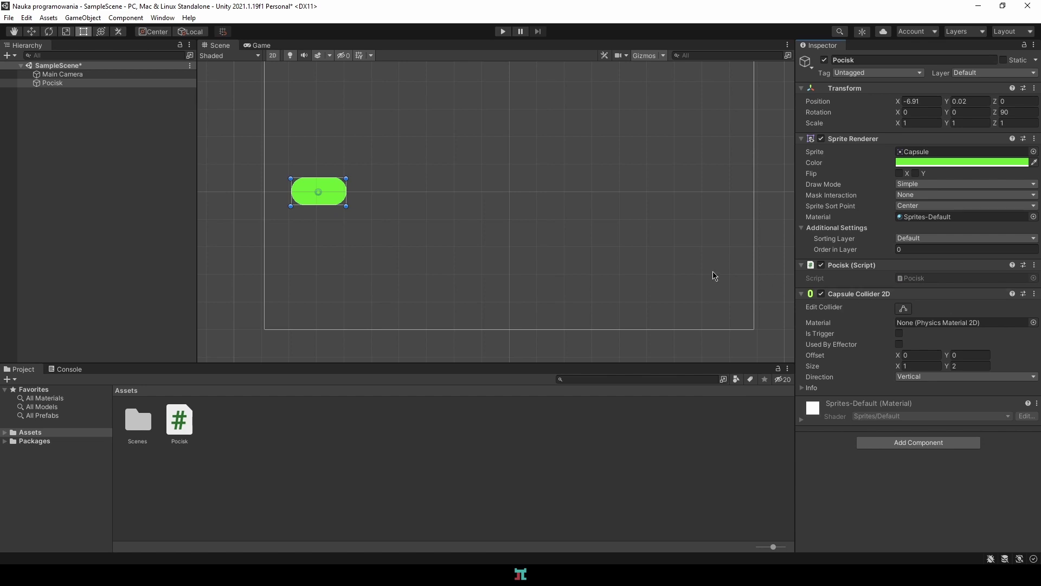
pyautogui.click(681, 267)
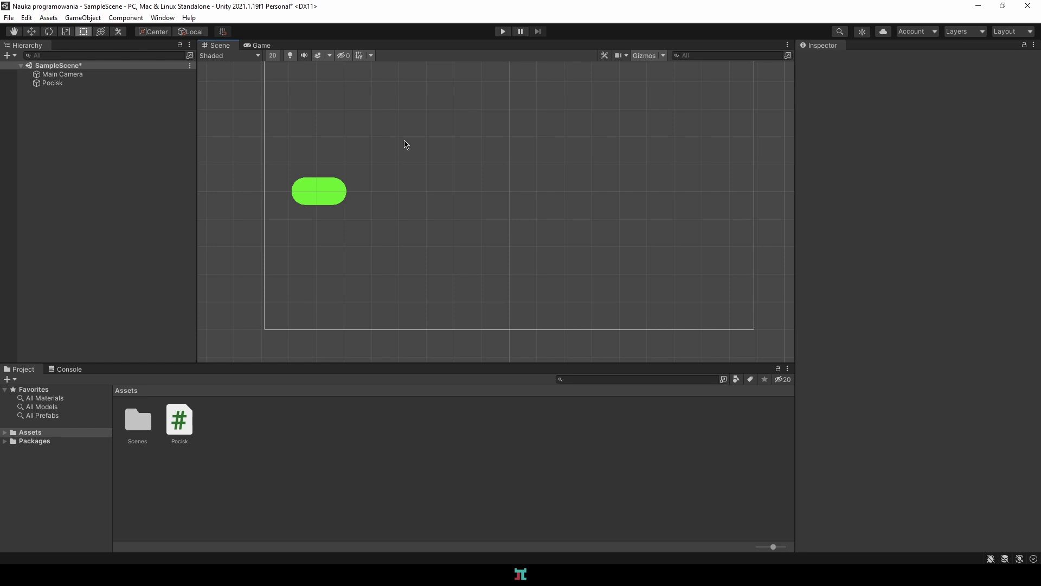
# Save Pocisk as a prefab in Assets and place three instances, Pocisk (1) to (3), in the scene
pyautogui.click(59, 86)
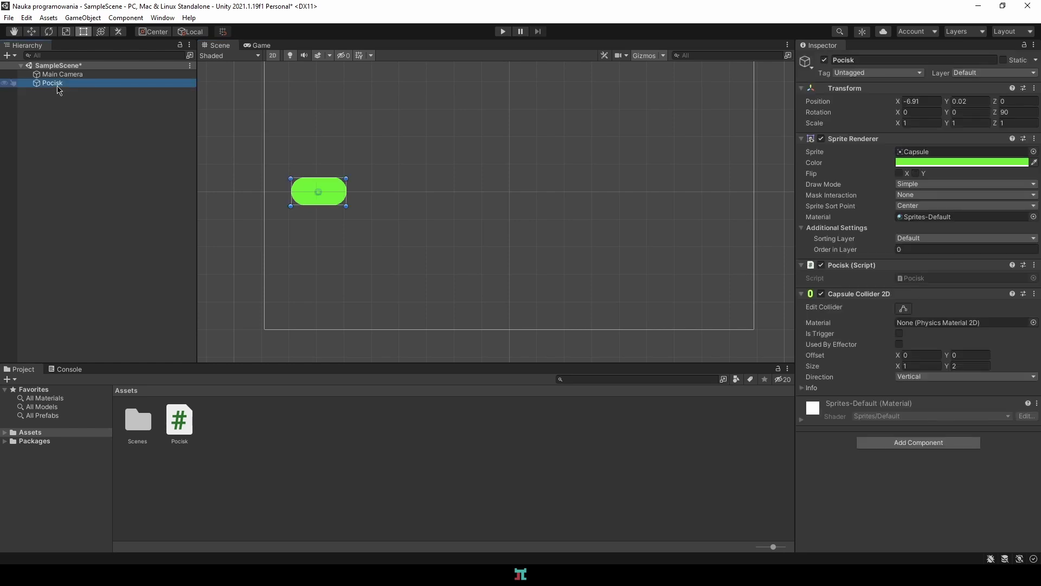
pyautogui.moveTo(55, 87); pyautogui.dragTo(293, 446)
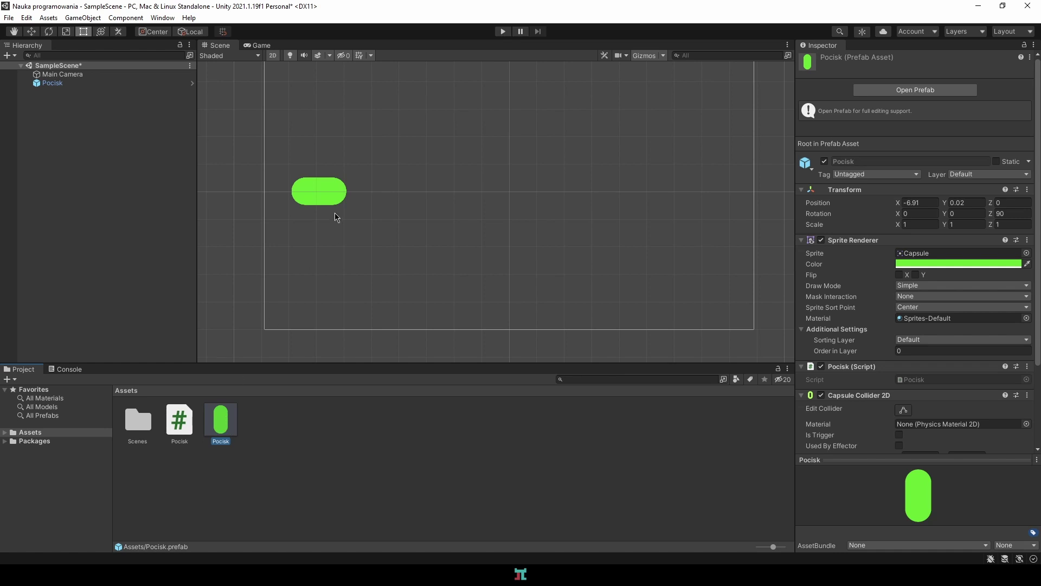
pyautogui.moveTo(226, 422); pyautogui.dragTo(370, 291)
pyautogui.moveTo(221, 421); pyautogui.dragTo(439, 123)
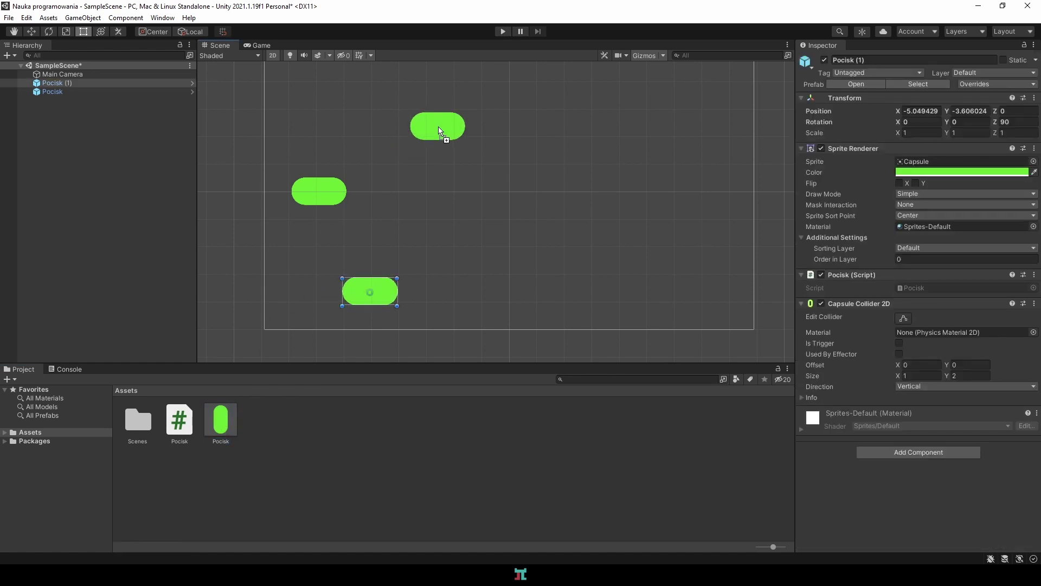
pyautogui.moveTo(220, 421); pyautogui.dragTo(308, 89)
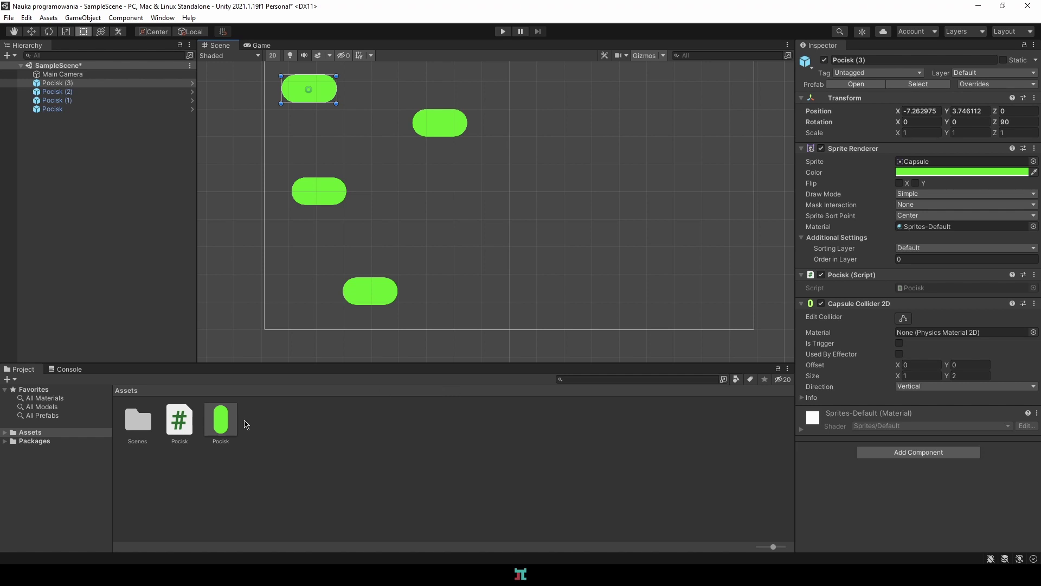
# Change the Pocisk prefab's Sprite Renderer colour to red-orange F8591E
pyautogui.click(224, 421)
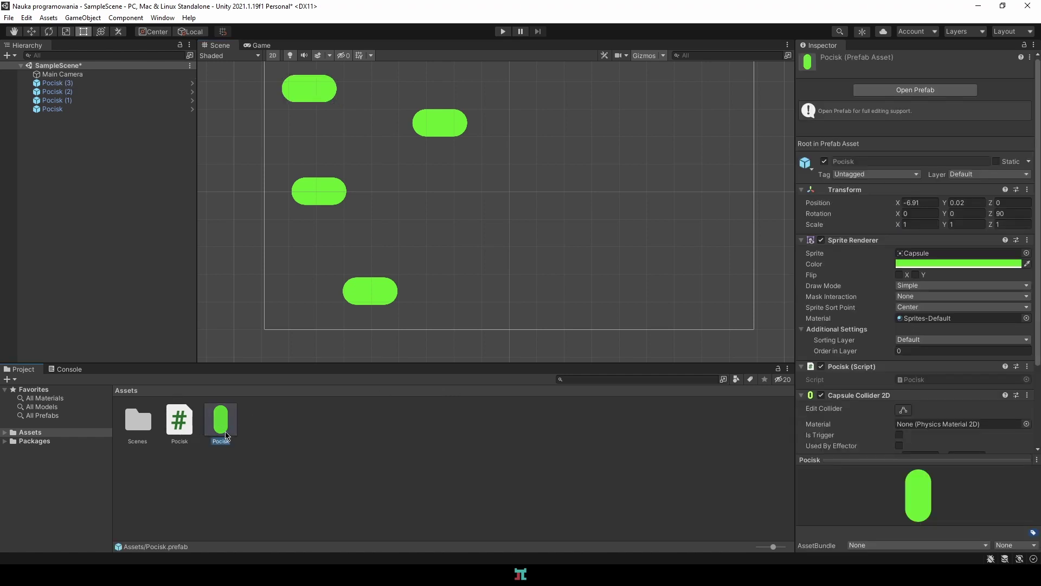
pyautogui.click(938, 264)
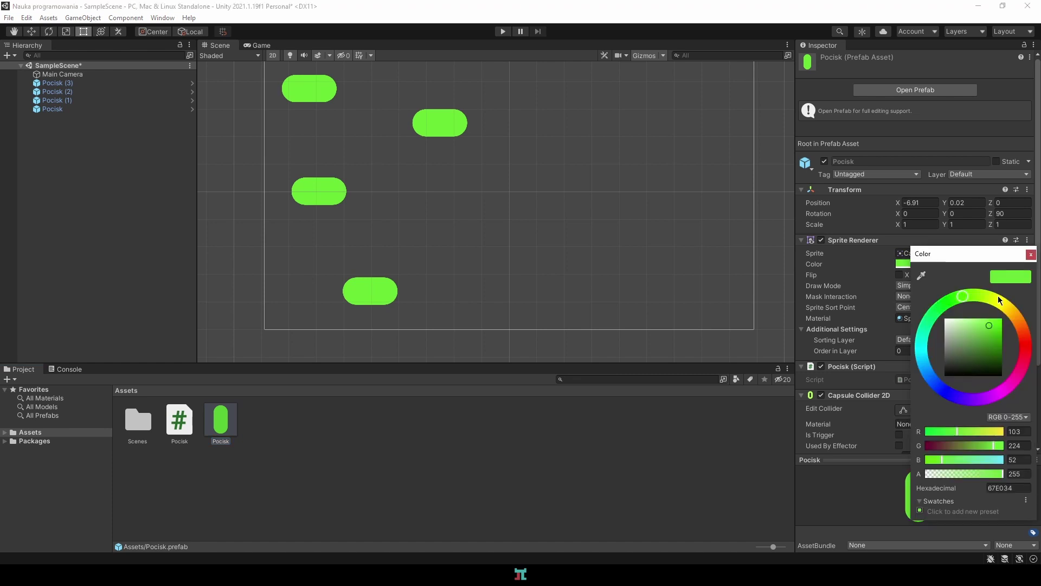
pyautogui.moveTo(1000, 300); pyautogui.dragTo(1024, 332)
pyautogui.click(995, 320)
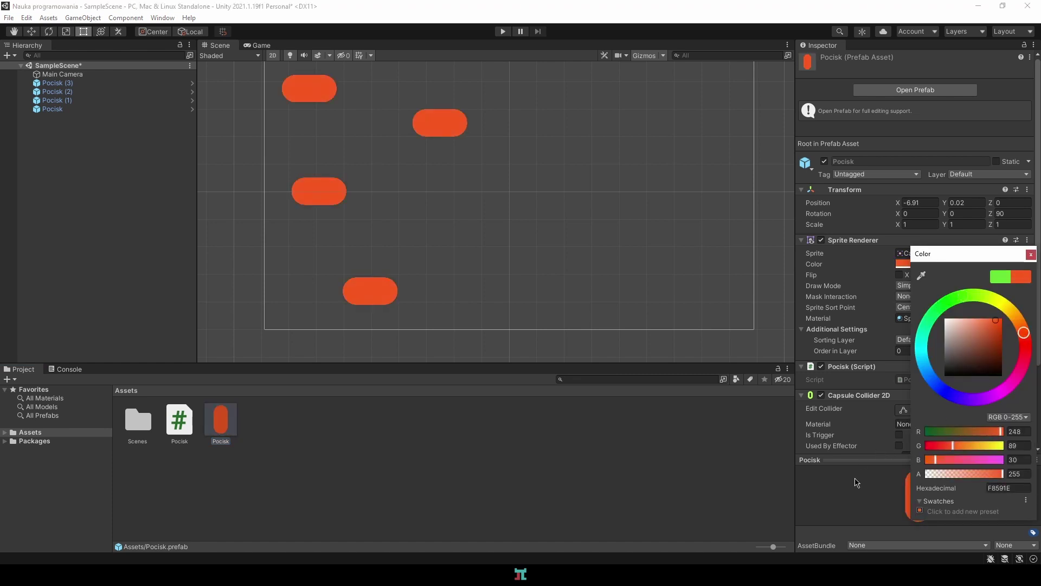
pyautogui.click(846, 510)
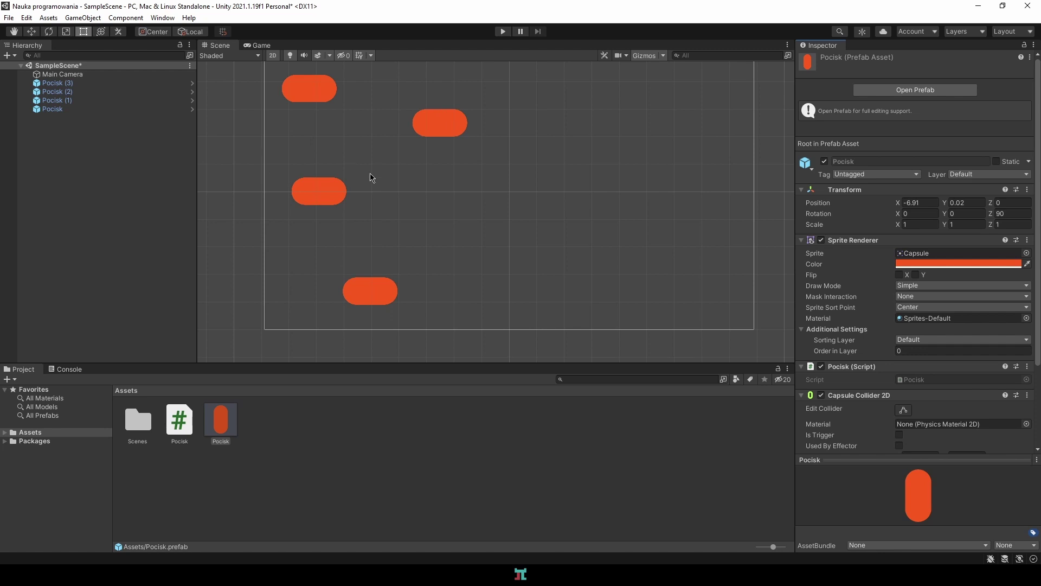
# Set the Pocisk prefab's Transform Scale X and Y to 0.5, then deselect
pyautogui.click(919, 220)
pyautogui.write('0')
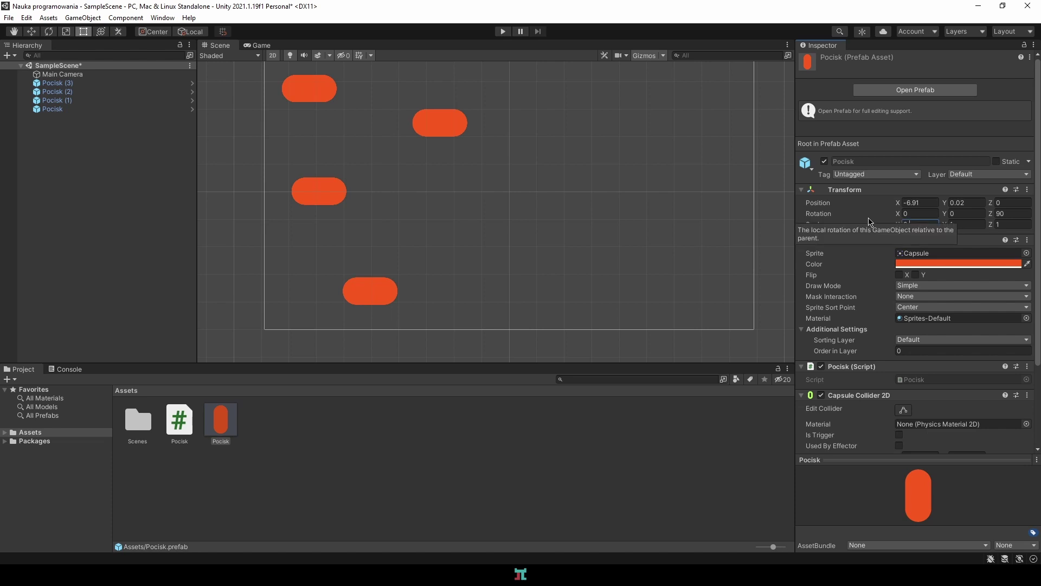
pyautogui.press('Tab')
pyautogui.write('0.5')
pyautogui.press('Return')
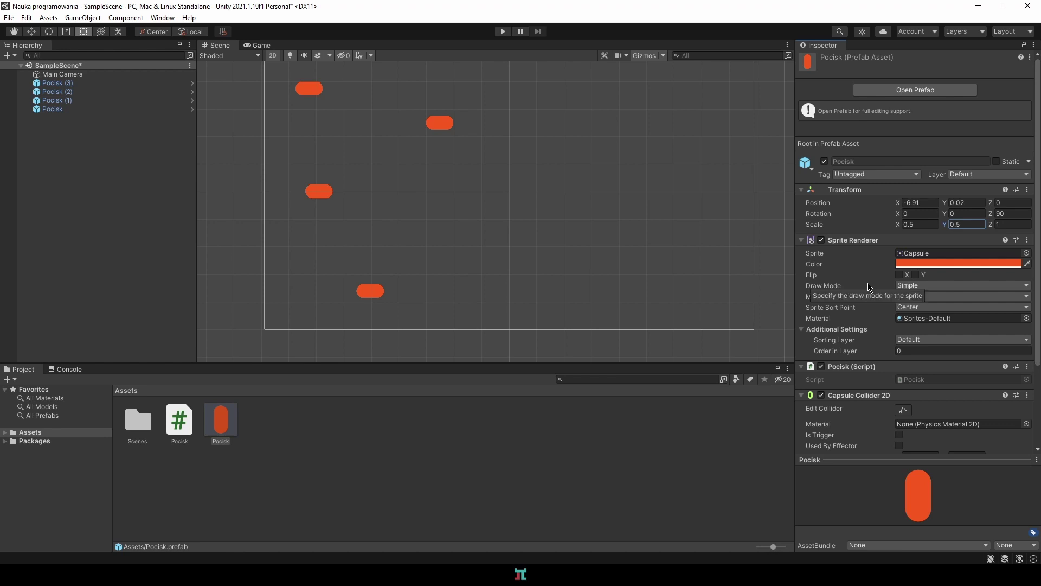
pyautogui.click(352, 110)
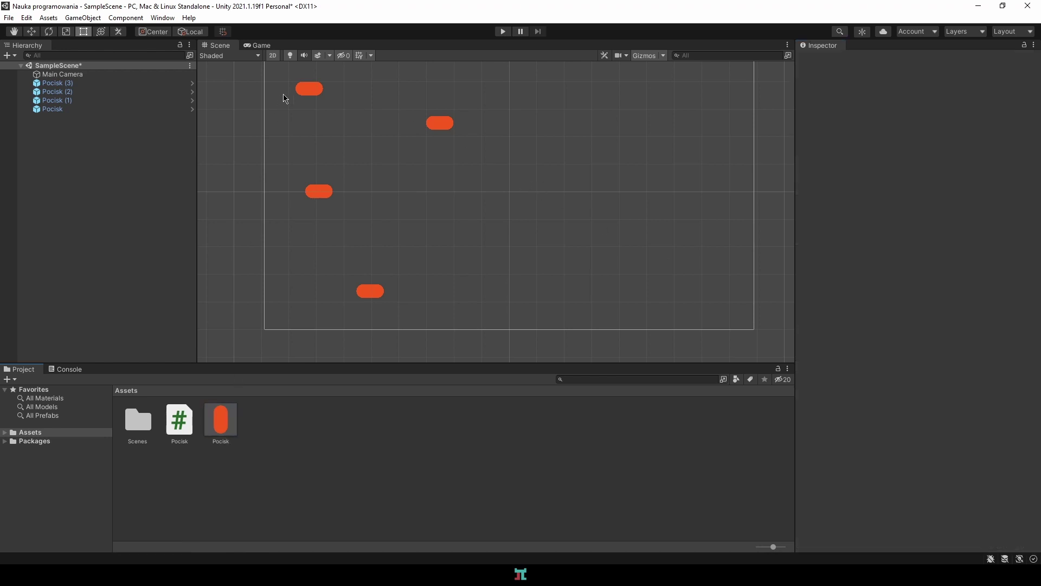
# Override only the Pocisk (3) instance's colour to green, leaving the others orange
pyautogui.click(73, 84)
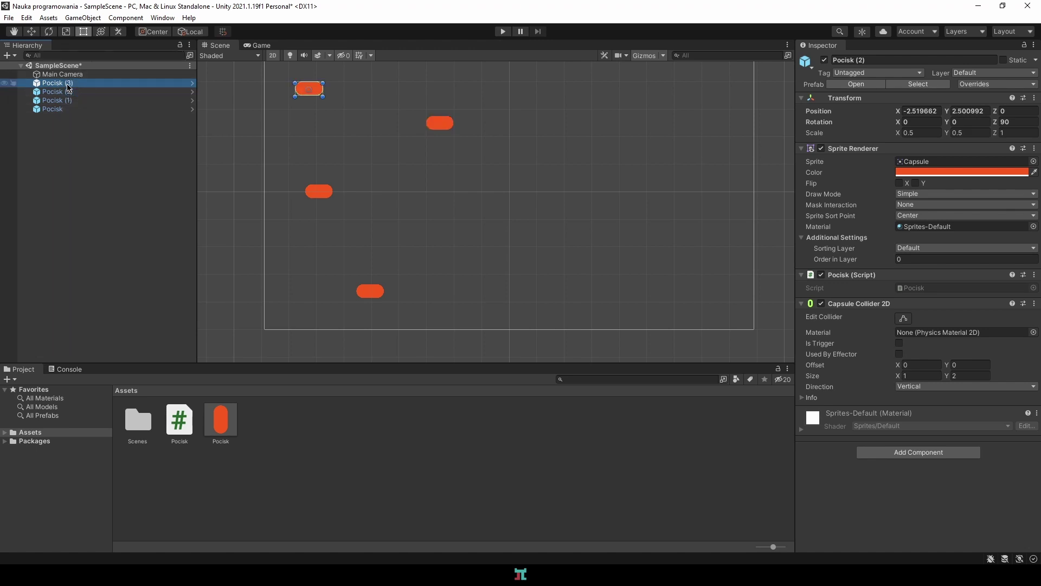
pyautogui.click(925, 172)
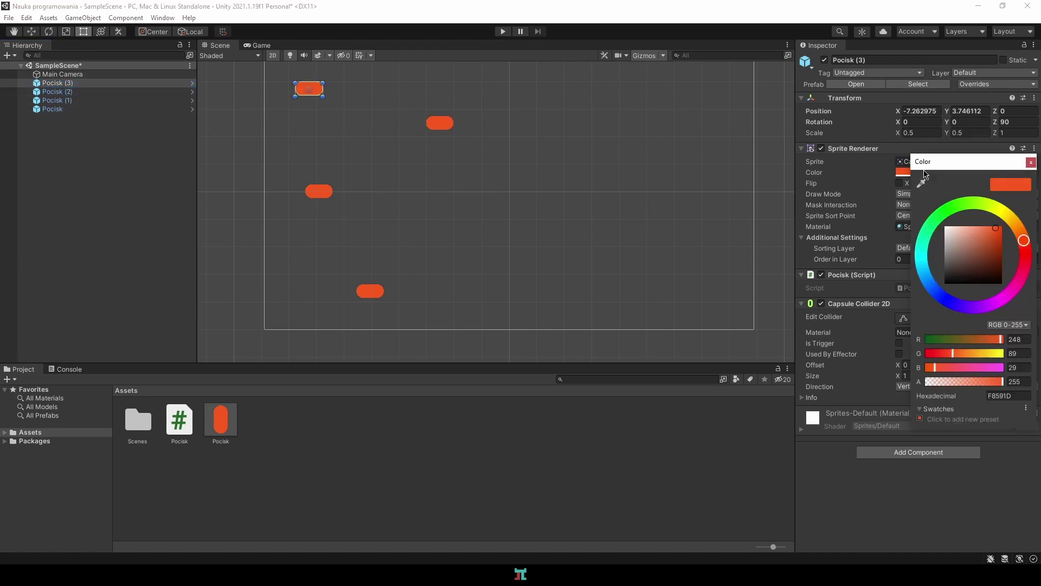
pyautogui.click(963, 210)
pyautogui.click(466, 289)
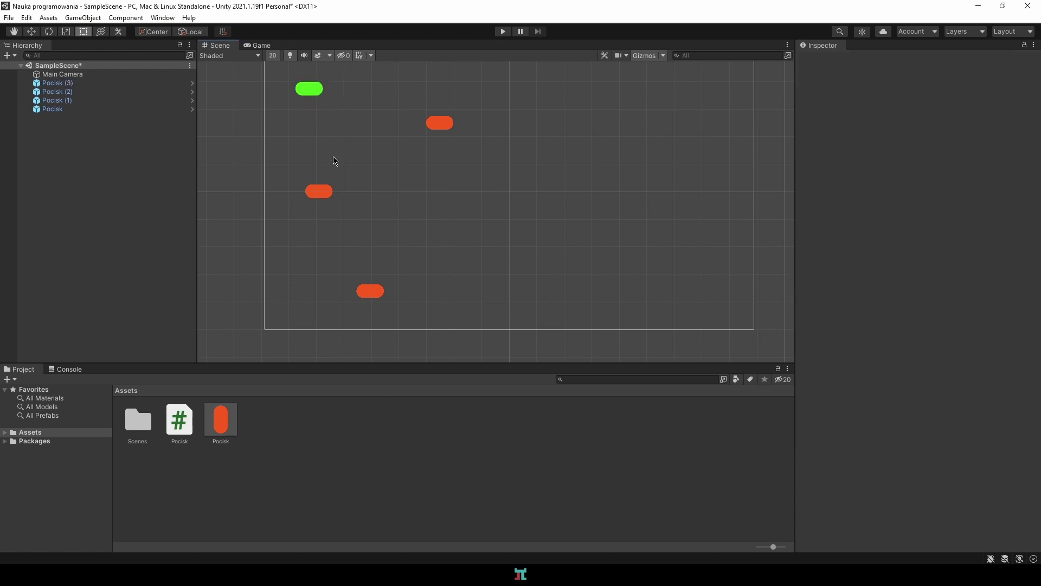
pyautogui.click(233, 420)
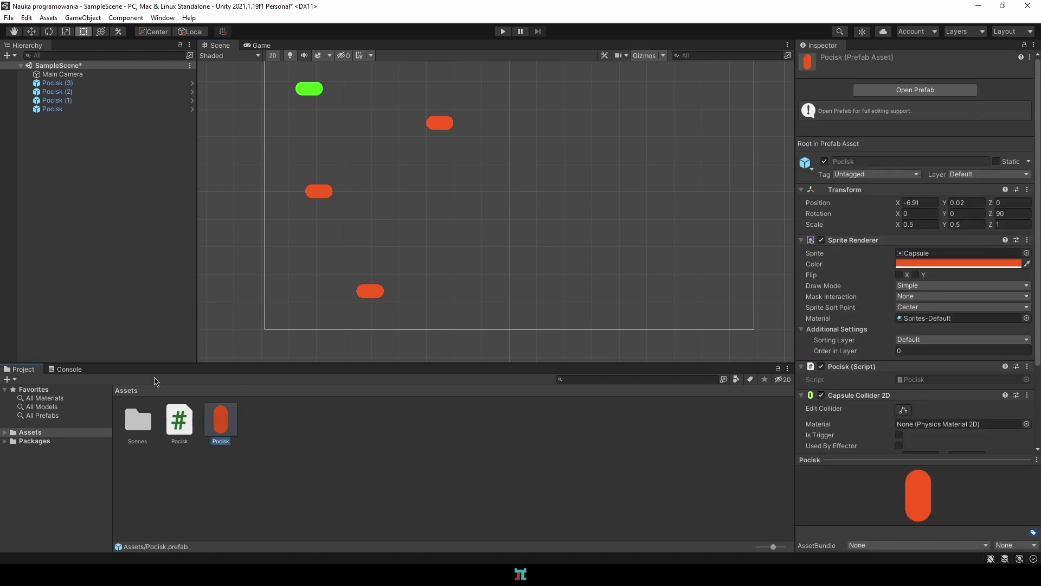
# Change the Pocisk prefab's colour to yellow and check that Pocisk (3) stays green
pyautogui.click(965, 264)
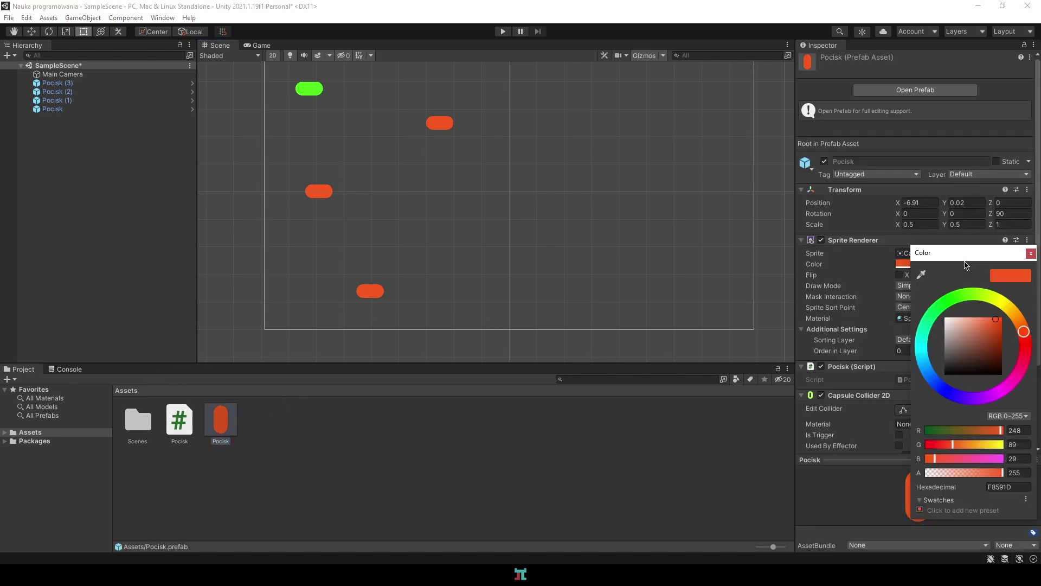
pyautogui.click(1010, 306)
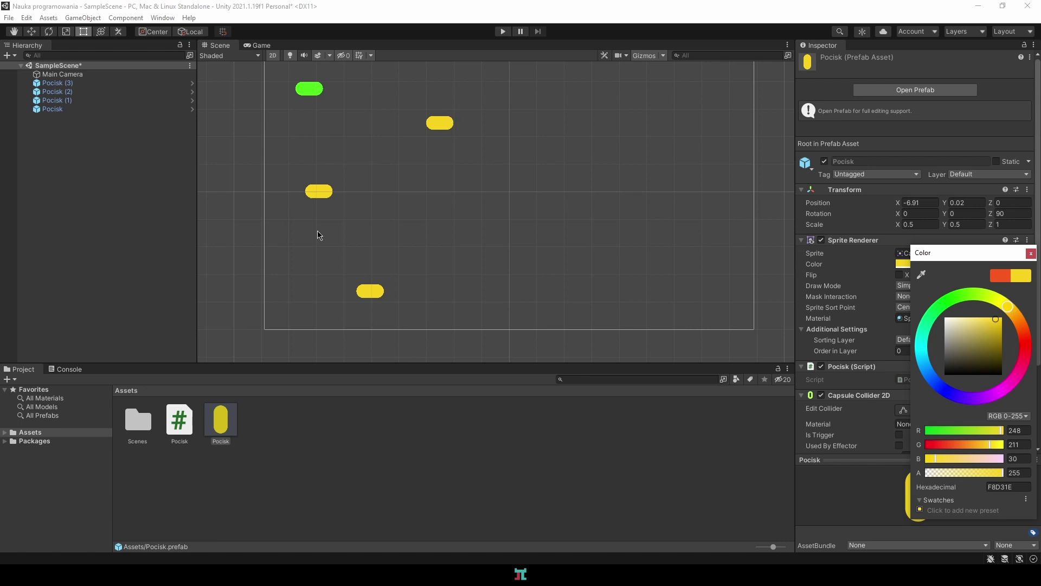
pyautogui.click(313, 90)
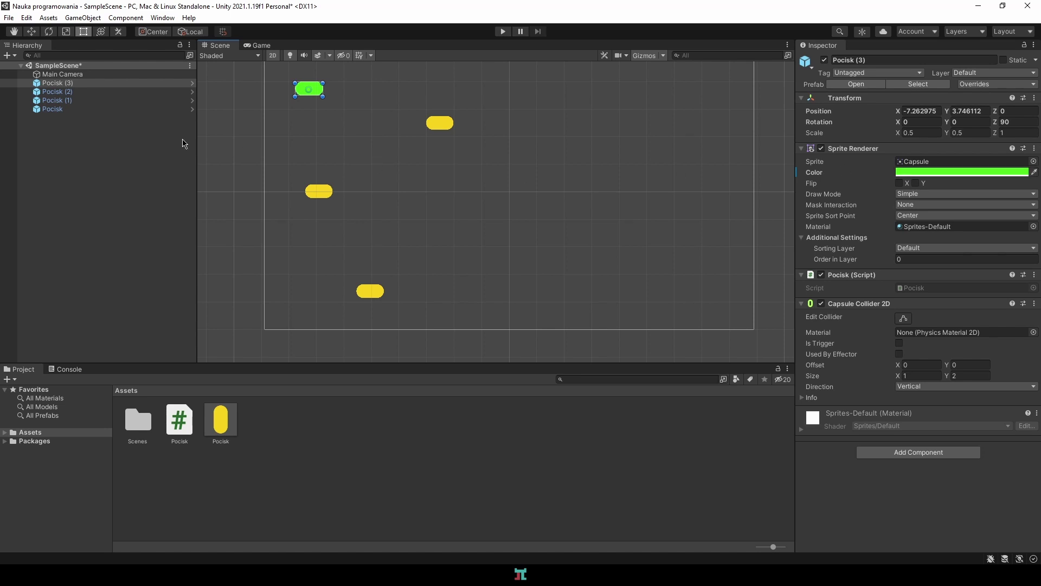
# Reset the prefab's Transform Scale X and Y back to 1
pyautogui.click(231, 406)
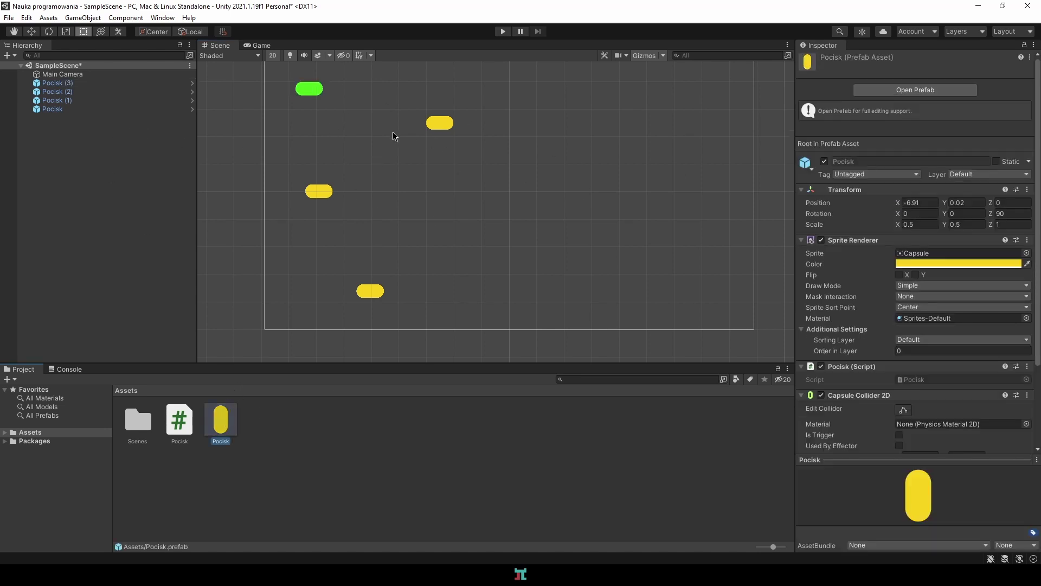
pyautogui.click(927, 221)
pyautogui.write('1')
pyautogui.press('Tab')
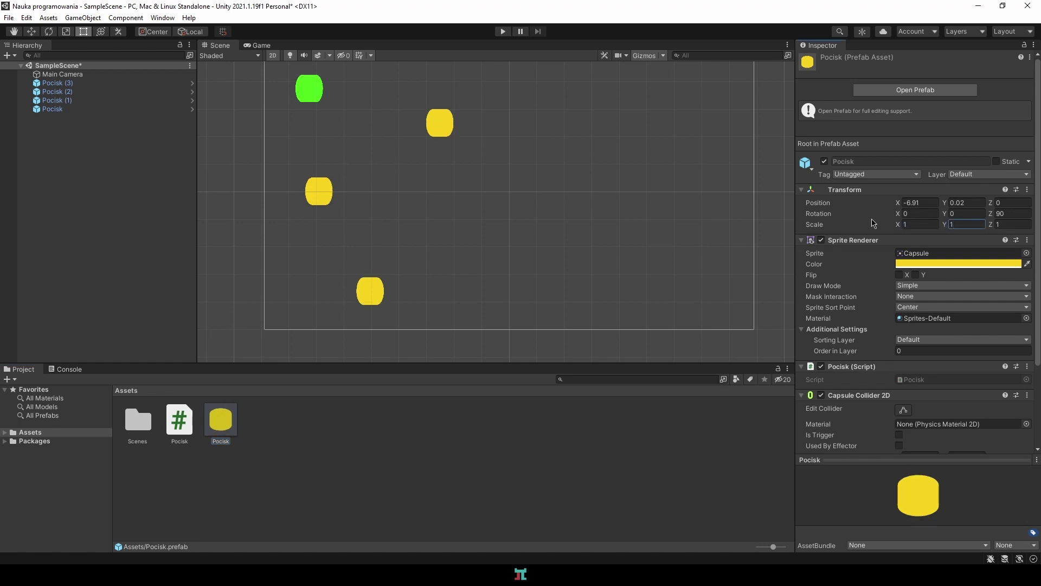
pyautogui.write('1')
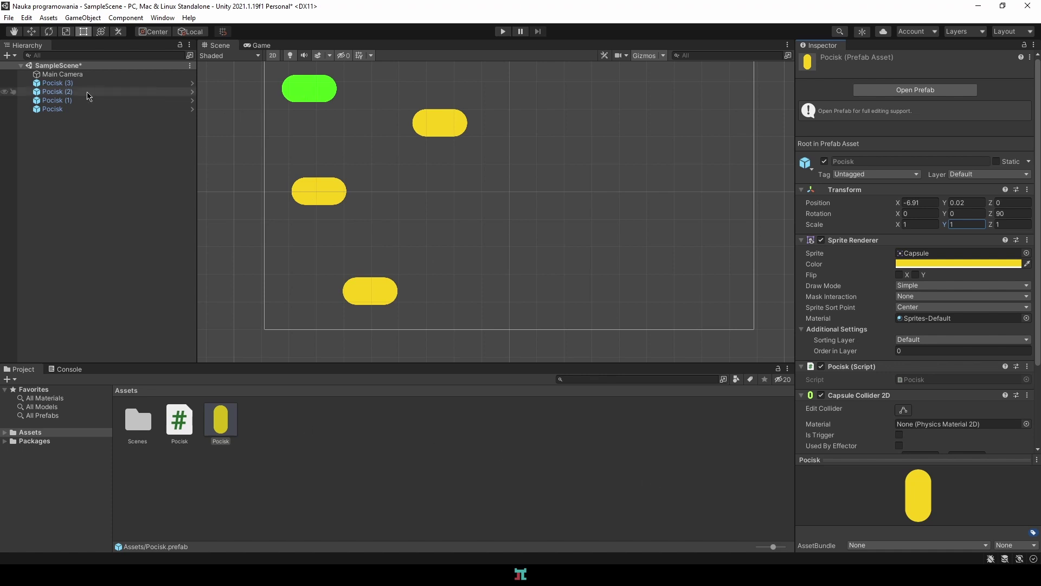
pyautogui.click(59, 92)
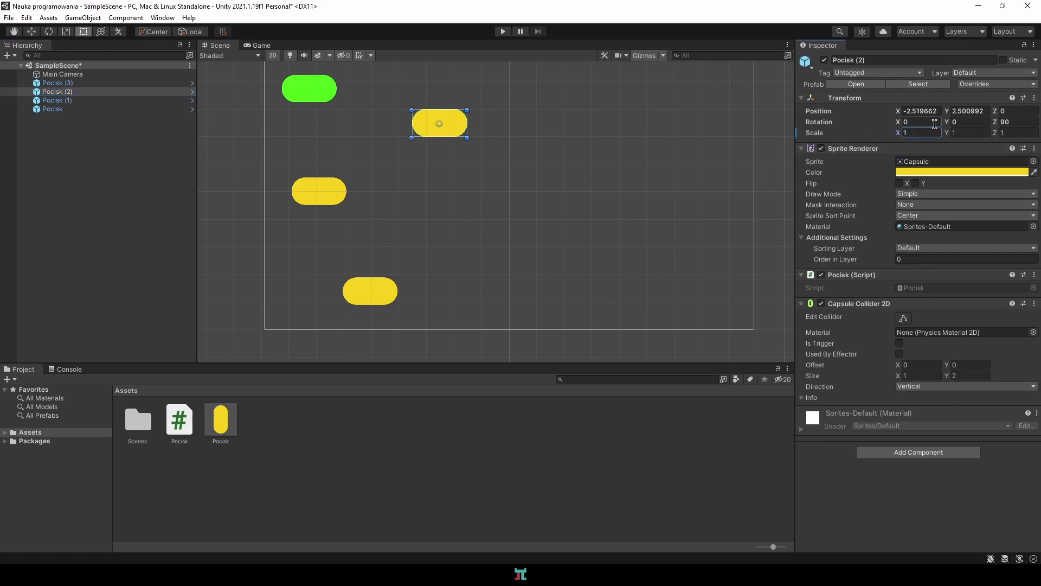
# Set Pocisk (2)'s Scale X to 0.4 and apply the override to the prefab
pyautogui.click(922, 132)
pyautogui.write('0.4')
pyautogui.click(629, 130)
pyautogui.click(446, 125)
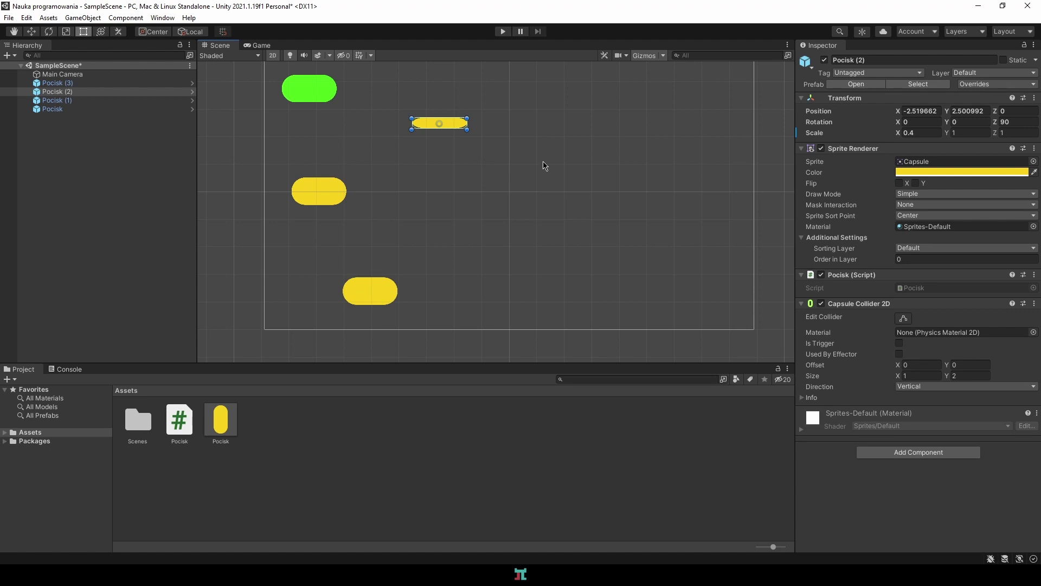
pyautogui.click(990, 88)
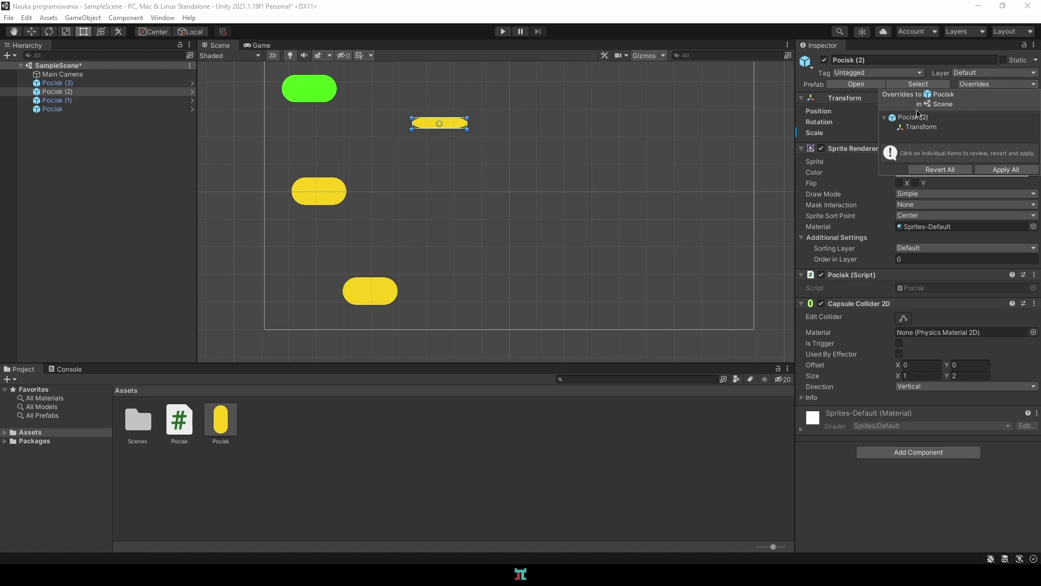
pyautogui.click(1003, 169)
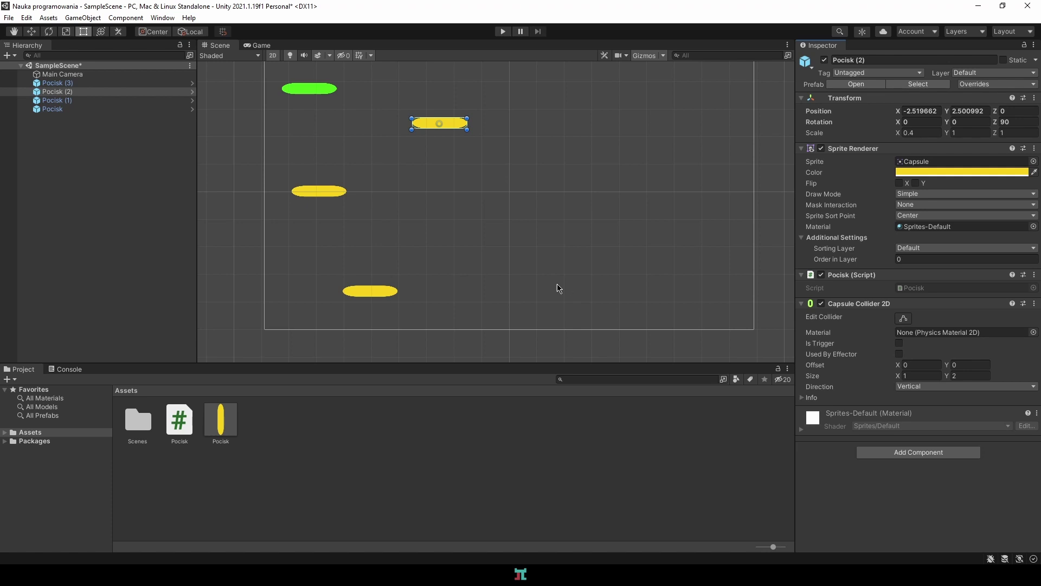
# Inspect the prefab and Pocisk (3), then select all four Pocisk instances
pyautogui.click(219, 424)
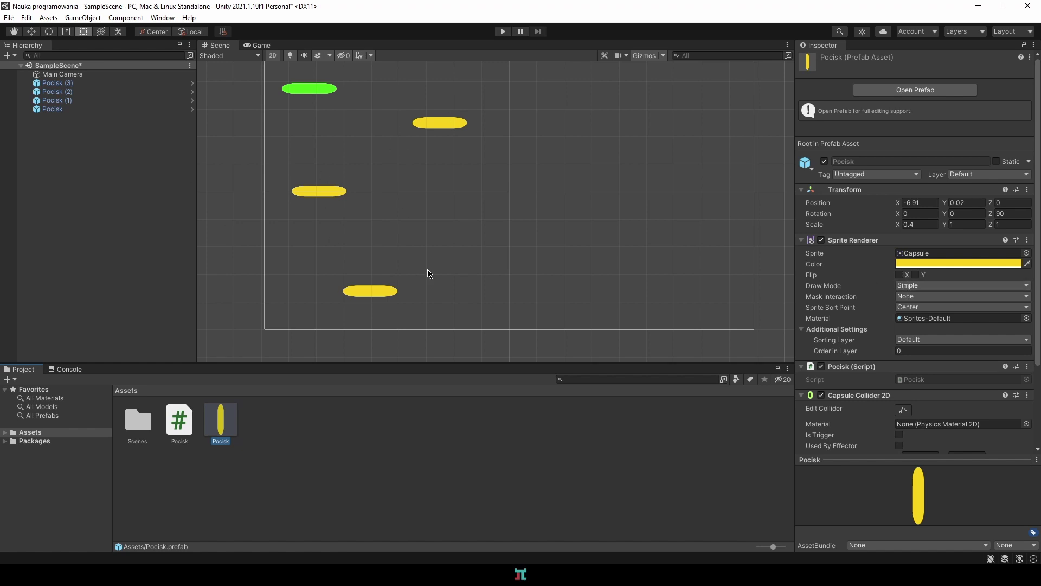
pyautogui.click(57, 83)
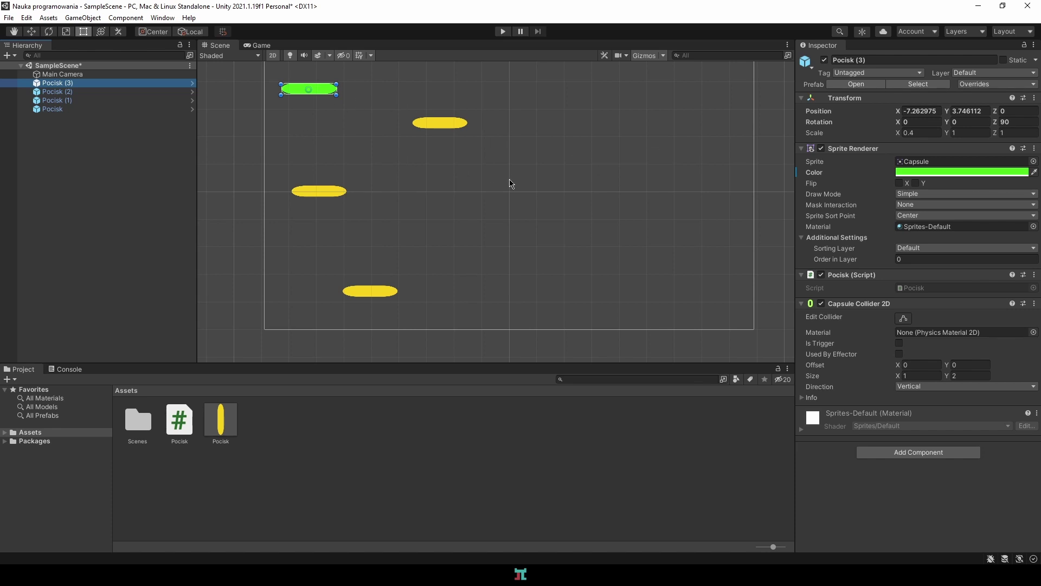
pyautogui.keyDown('shift'); pyautogui.click(74, 110); pyautogui.keyUp('shift')
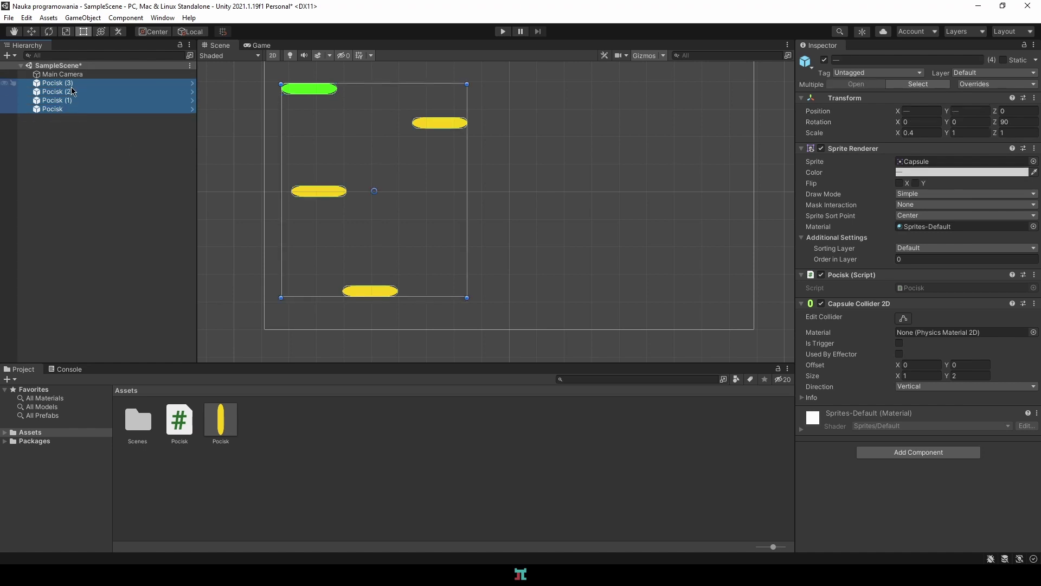
# Delete the four old instances, place two new Pocisk instances, and delete the centre one
pyautogui.press('Delete')
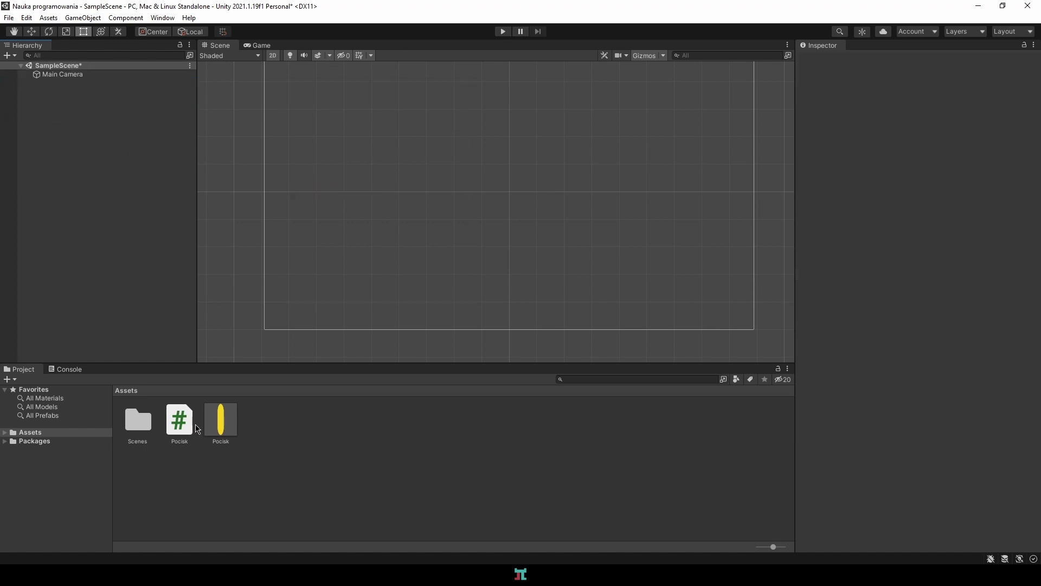
pyautogui.moveTo(221, 425); pyautogui.dragTo(482, 208)
pyautogui.moveTo(221, 426); pyautogui.dragTo(325, 140)
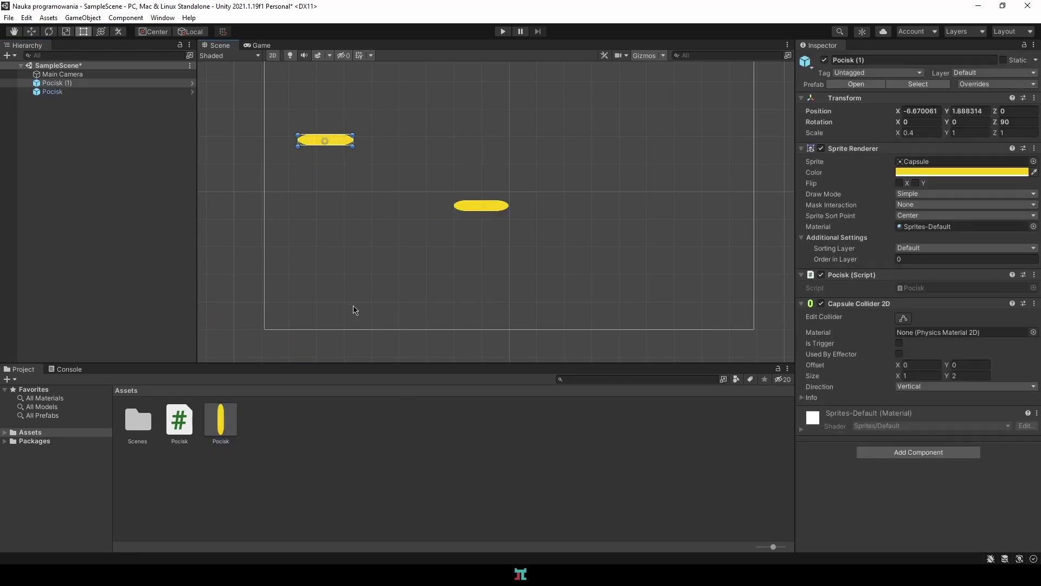
pyautogui.click(477, 212)
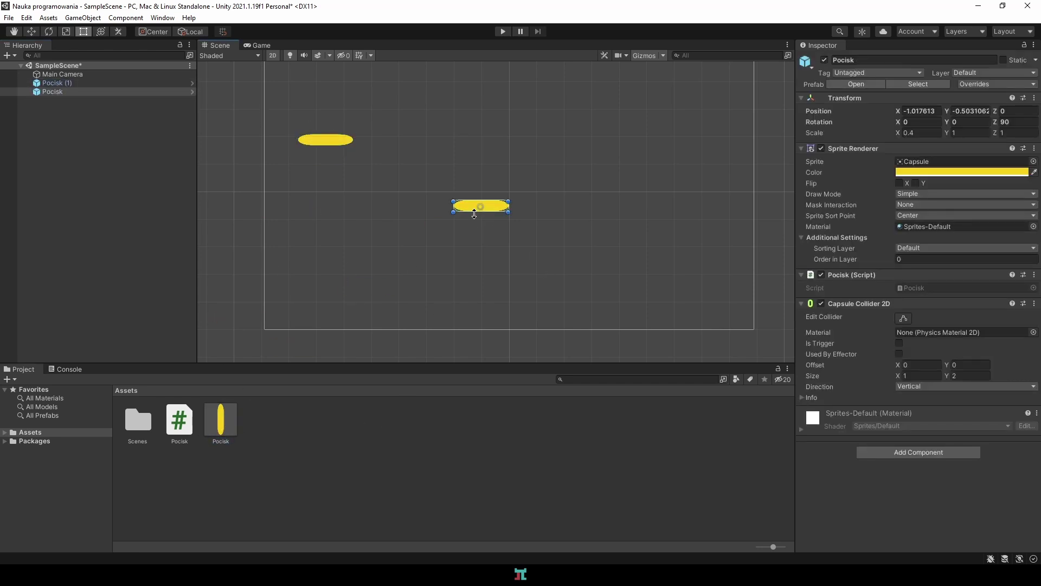
pyautogui.press('Delete')
# Recolour Pocisk (1) green and place another yellow Pocisk instance below centre
pyautogui.click(325, 140)
pyautogui.click(941, 172)
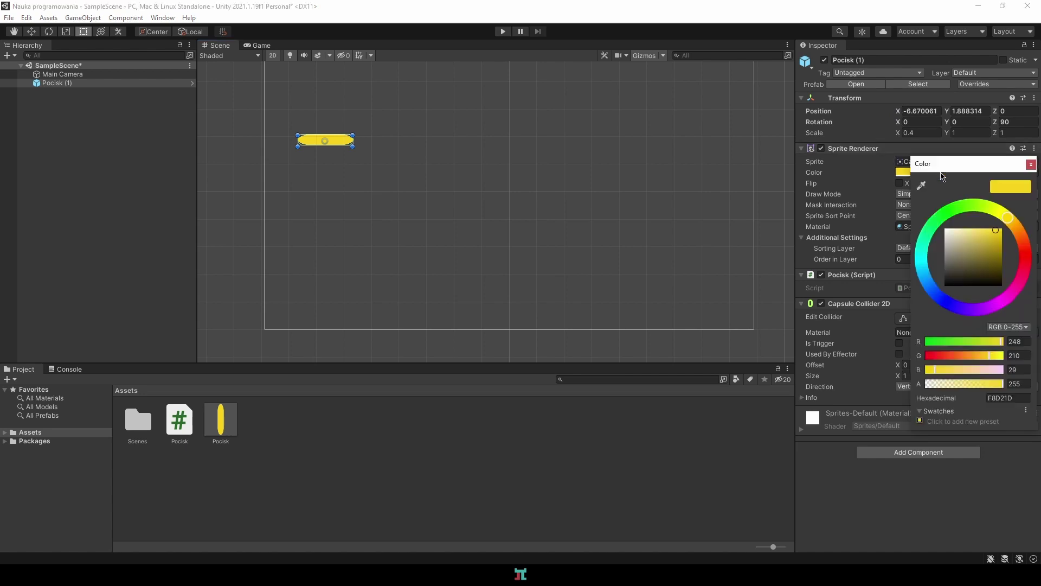
pyautogui.moveTo(220, 423); pyautogui.dragTo(491, 256)
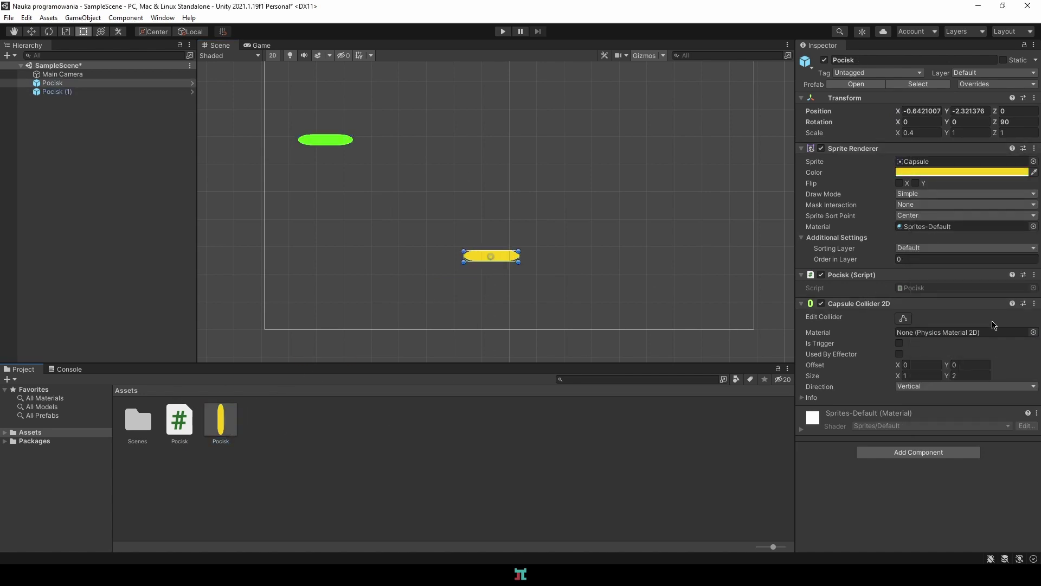
pyautogui.click(220, 423)
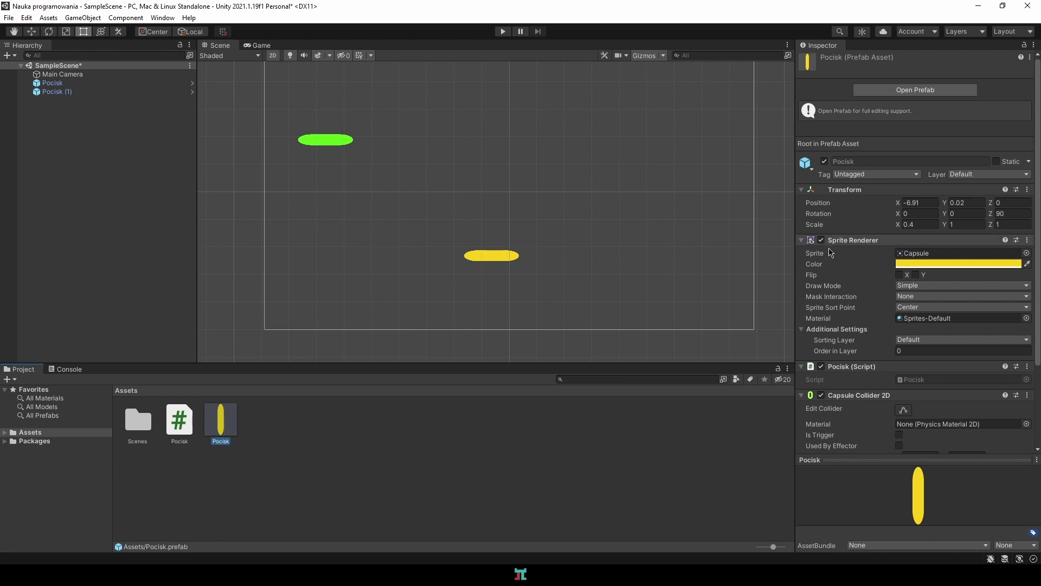